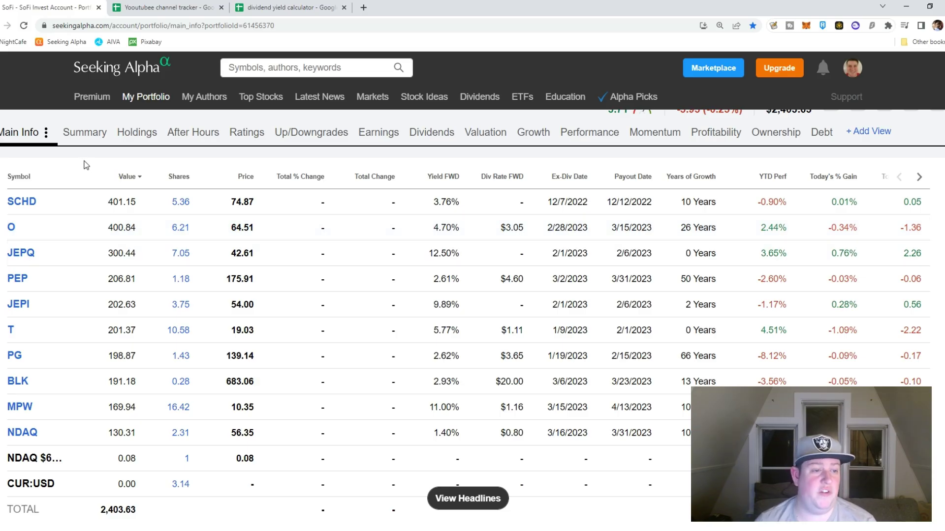
Review the year-to-date performance of SCHD and O in the portfolio holdings table, along with O's ex-dividend date.
scroll(87, 160, "down", 1)
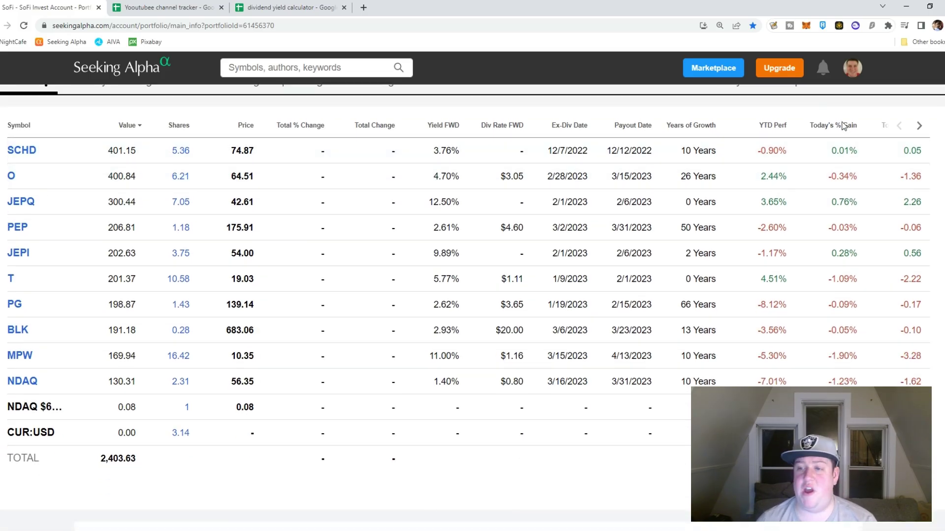
scroll(634, 172, "down", 1)
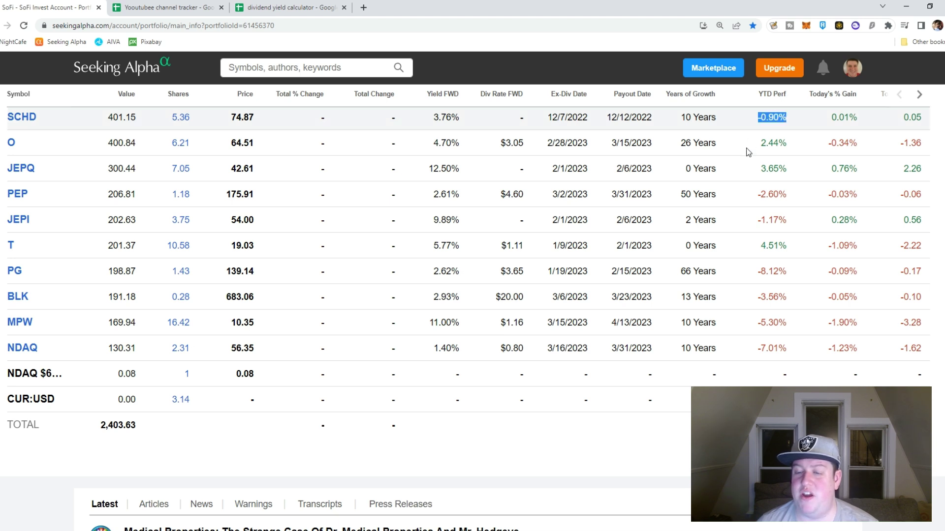
left_click(746, 121)
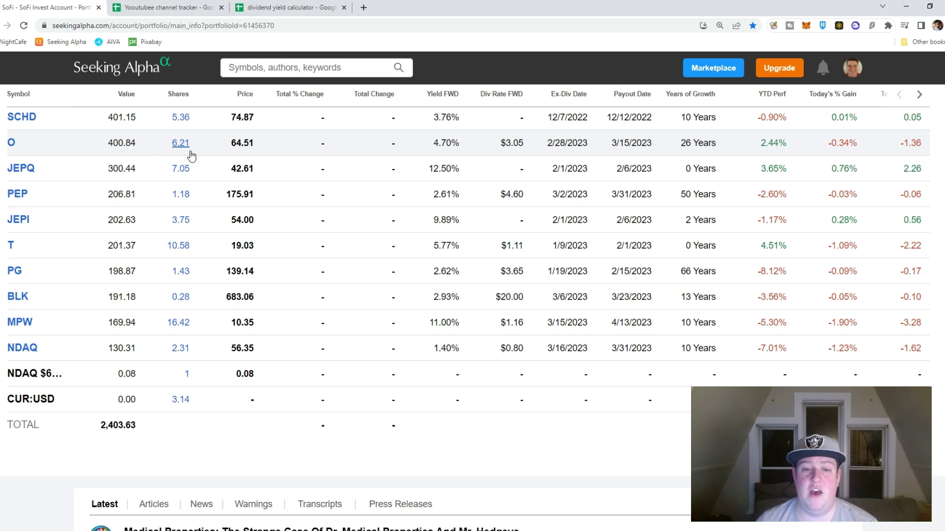
left_click_drag(589, 151, 547, 148)
left_click(589, 147)
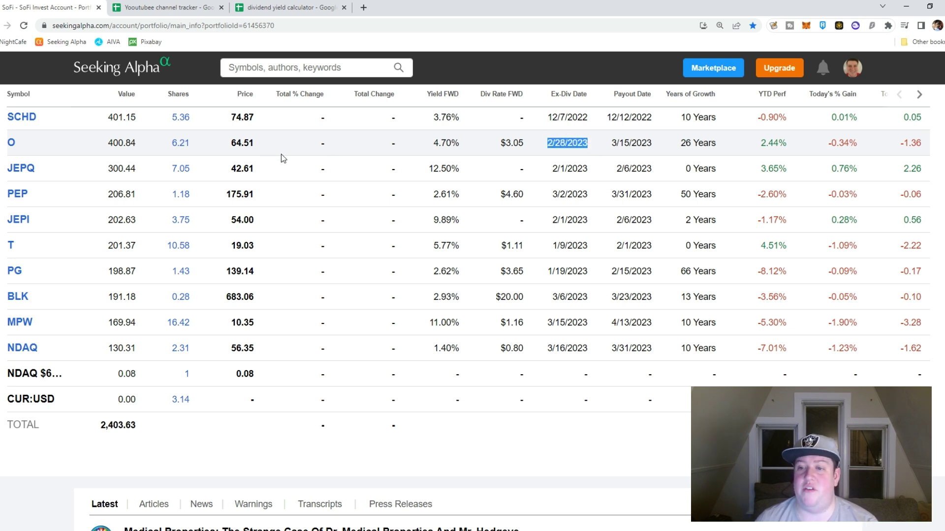
left_click(208, 146)
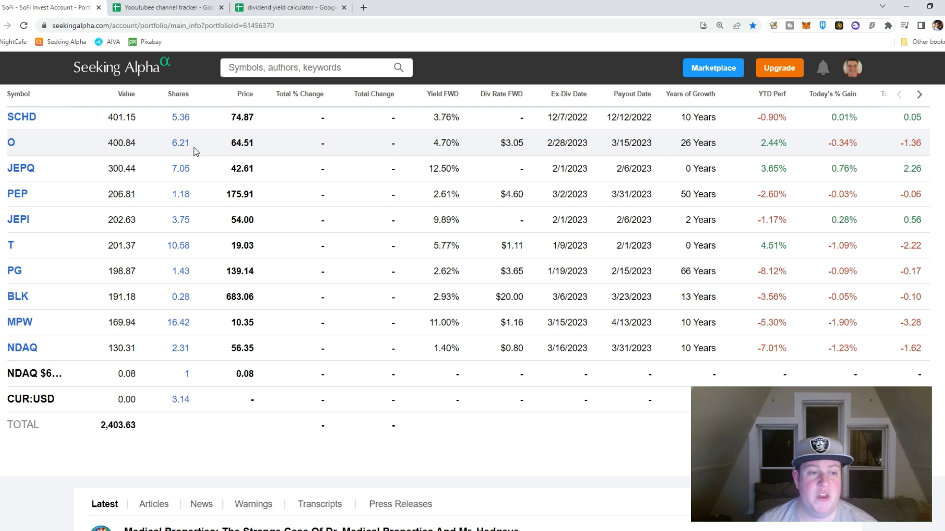
double_click(766, 143)
left_click(794, 150)
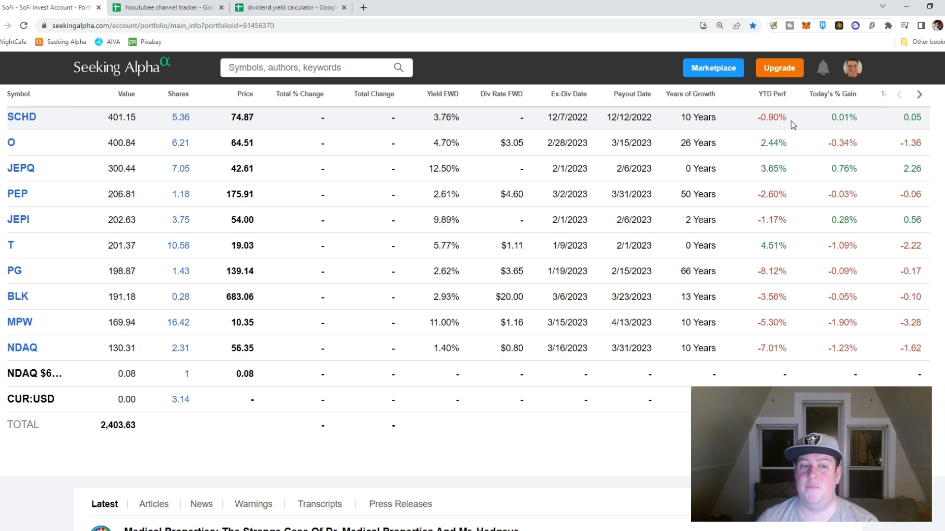
left_click_drag(790, 123, 766, 123)
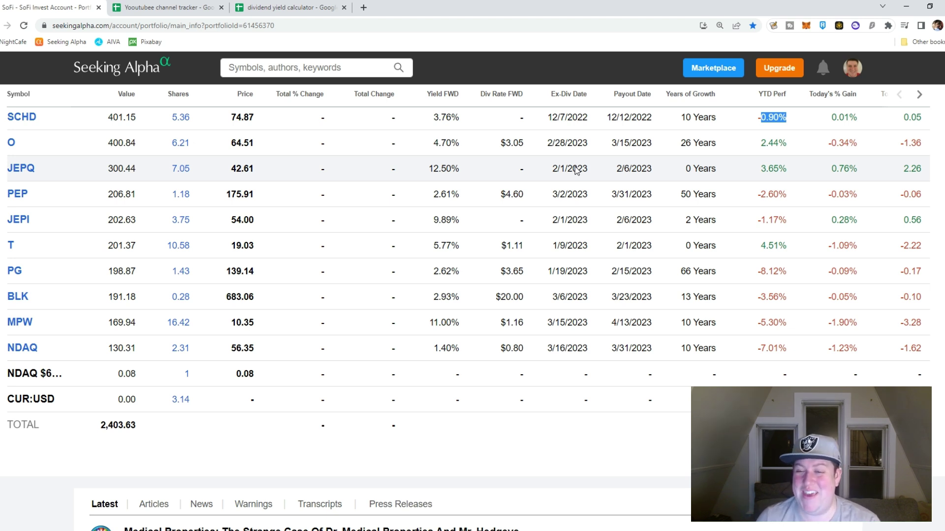
left_click(800, 127)
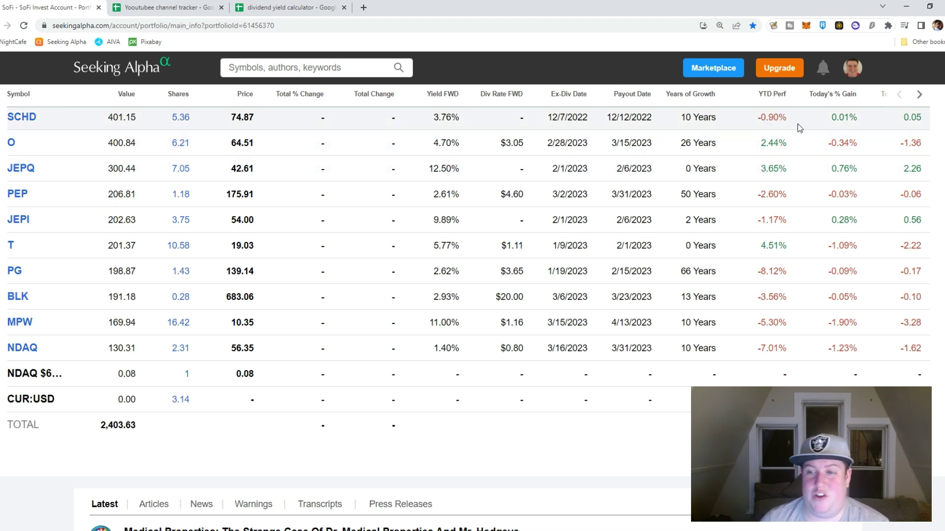
left_click_drag(796, 128, 762, 125)
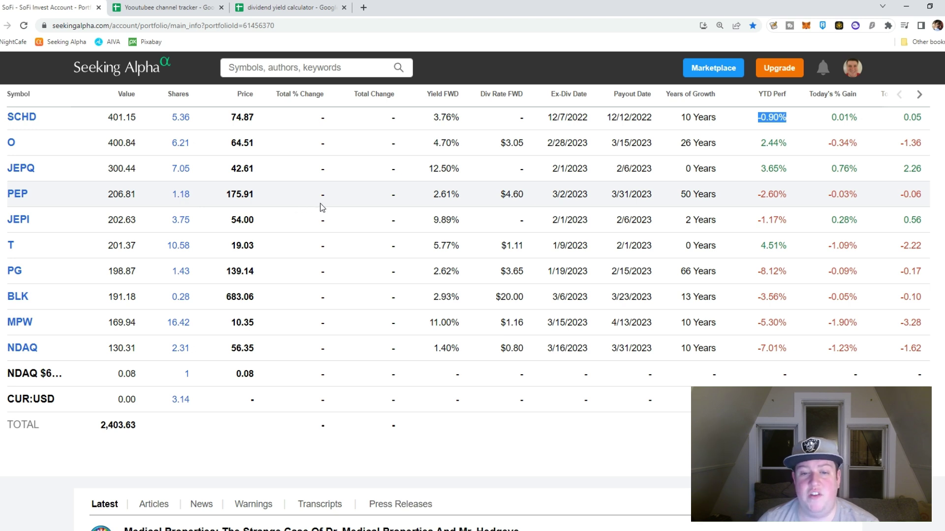
Review the year-to-date performance of PEP, JEPI, T and PG, along with PG's holding value.
left_click(785, 202)
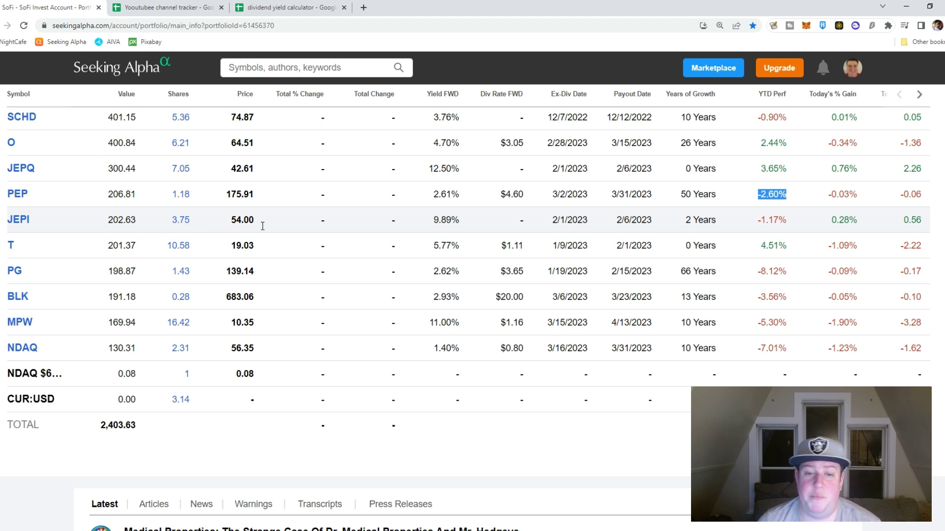
left_click_drag(788, 222, 761, 231)
left_click(743, 227)
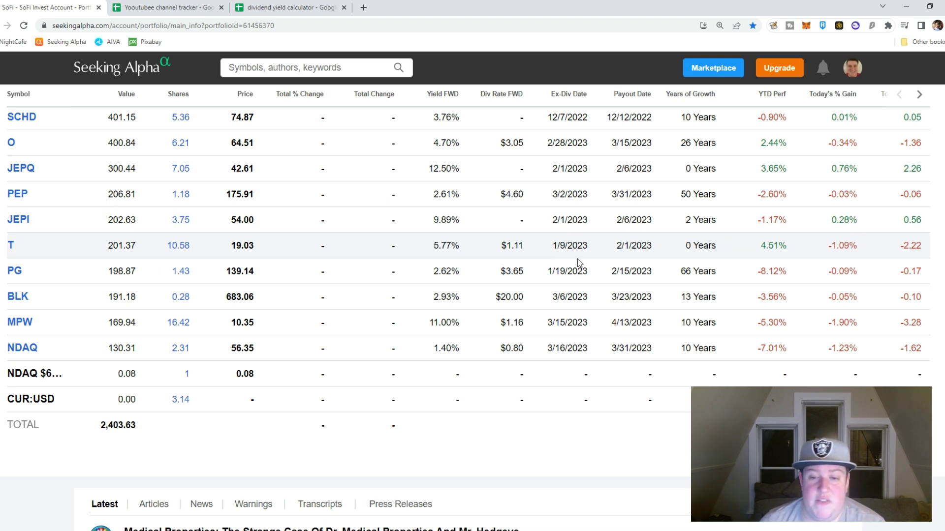
double_click(771, 245)
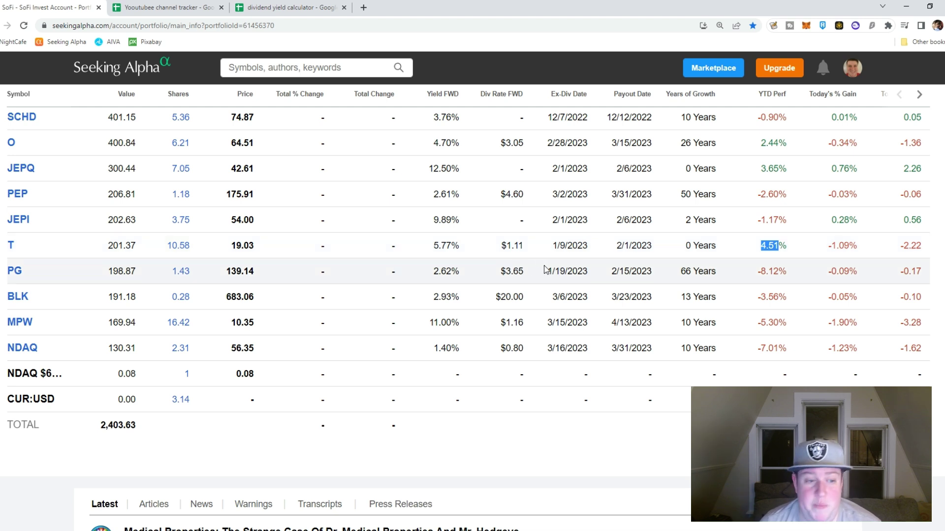
double_click(110, 275)
left_click(111, 278)
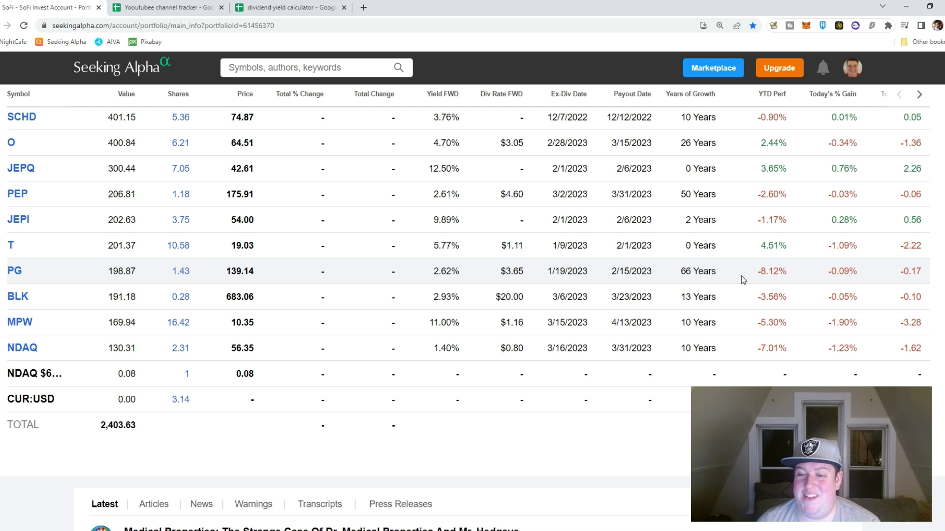
left_click_drag(786, 272, 757, 274)
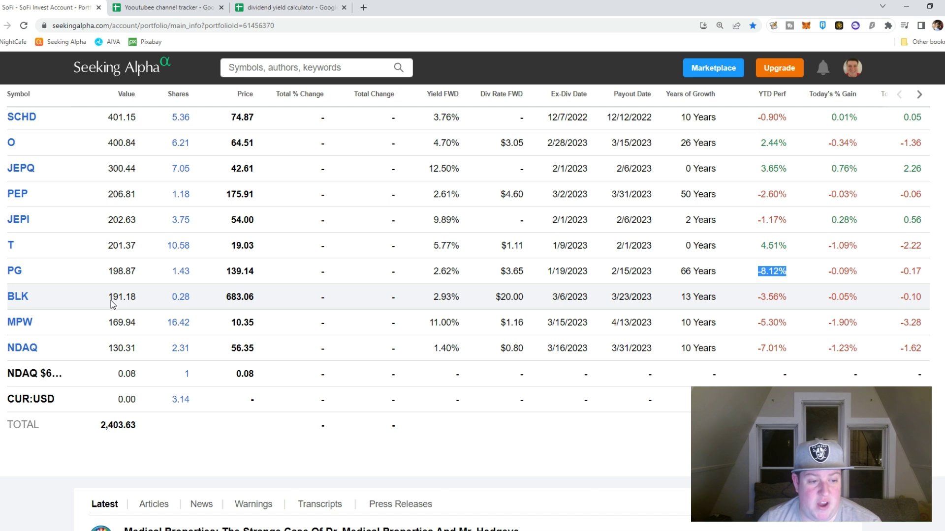
Review BLK's holding value, forward yield and year-to-date performance in the holdings table.
left_click_drag(109, 299, 152, 302)
left_click(147, 303)
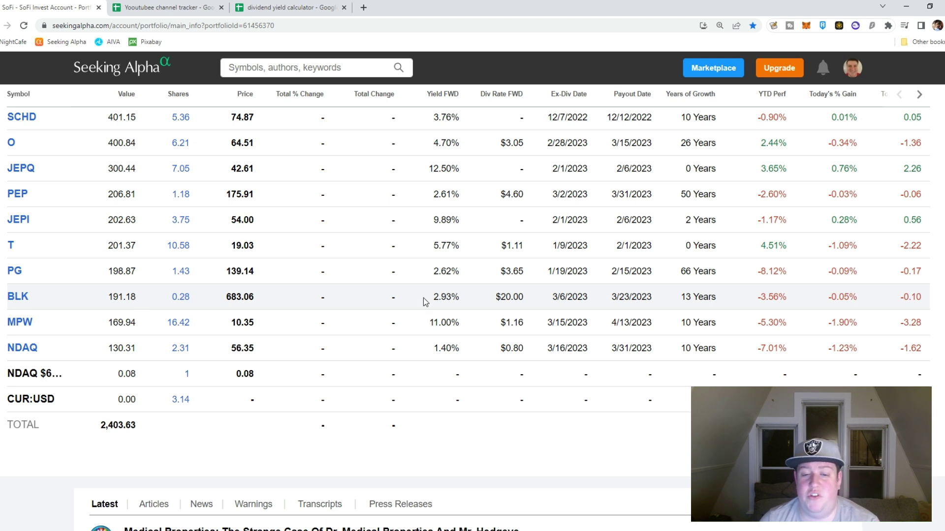
left_click(467, 304)
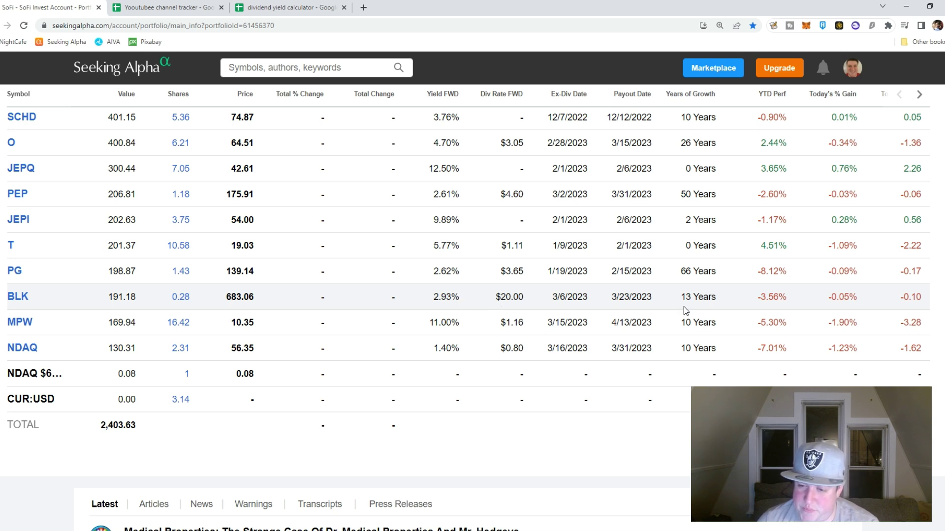
left_click_drag(759, 301, 790, 299)
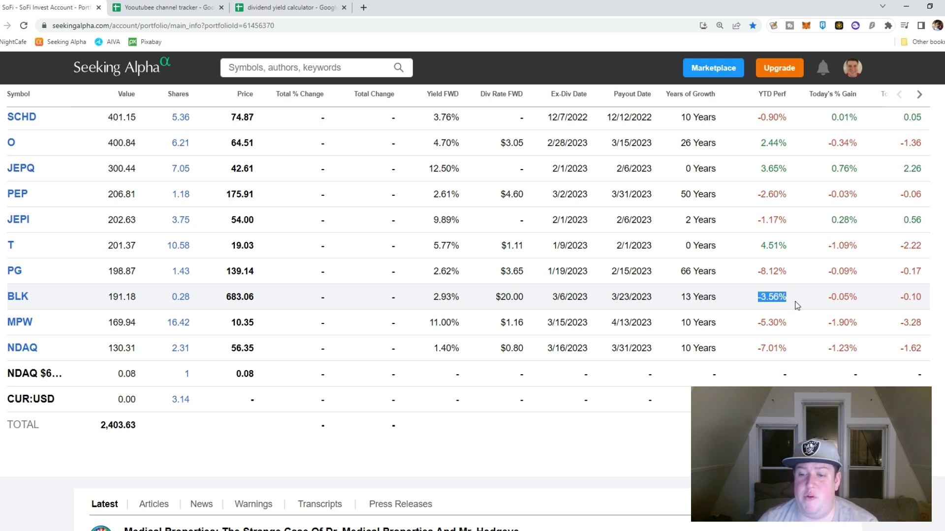
left_click(796, 305)
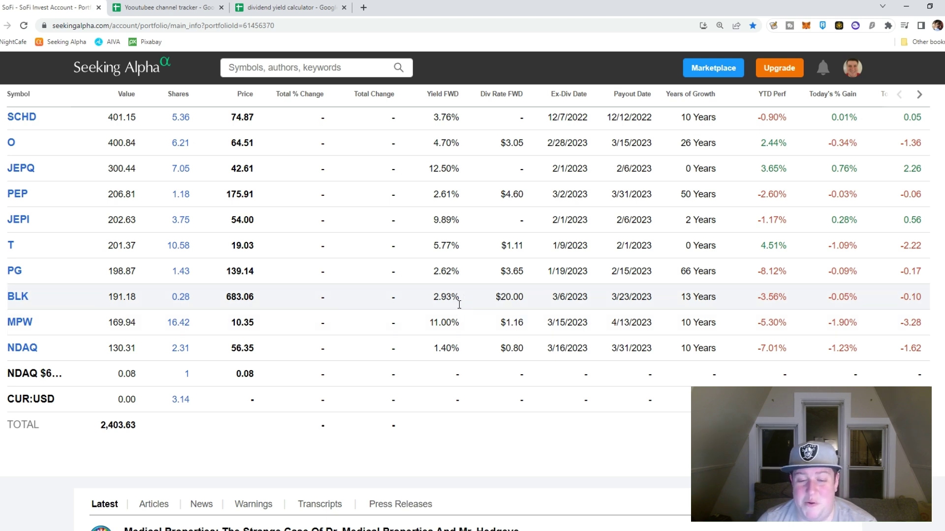
Review MPW's holding value, year-to-date performance, forward yield and share price in the holdings table.
left_click_drag(117, 326, 148, 324)
left_click(145, 332)
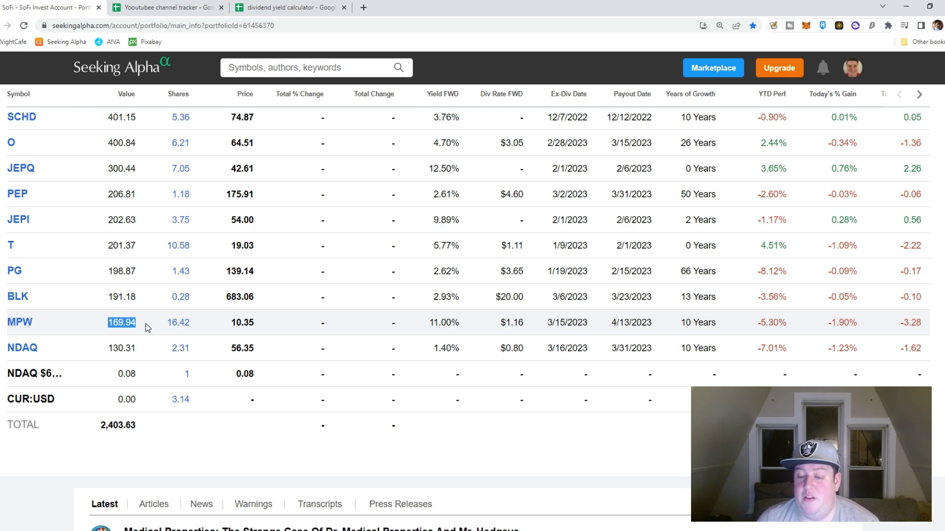
left_click_drag(758, 323, 788, 325)
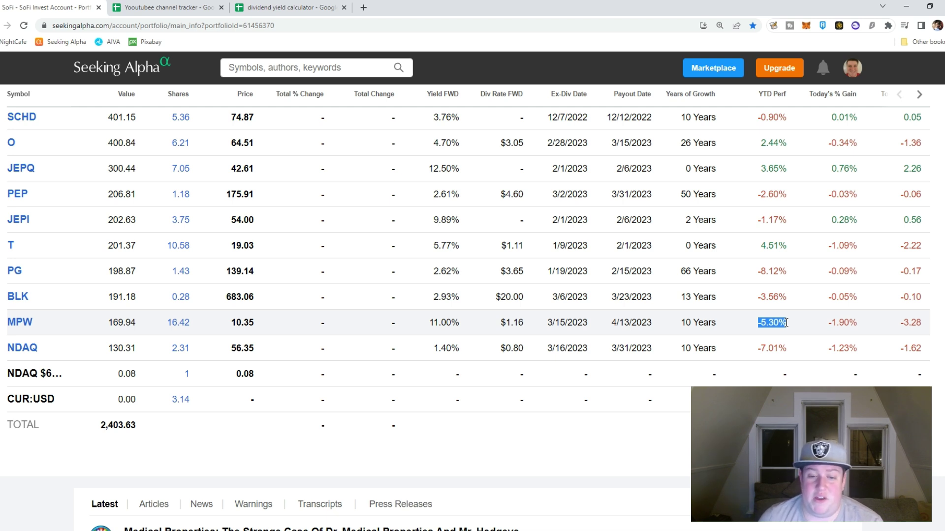
left_click_drag(472, 325, 431, 325)
left_click(471, 323)
left_click(491, 326)
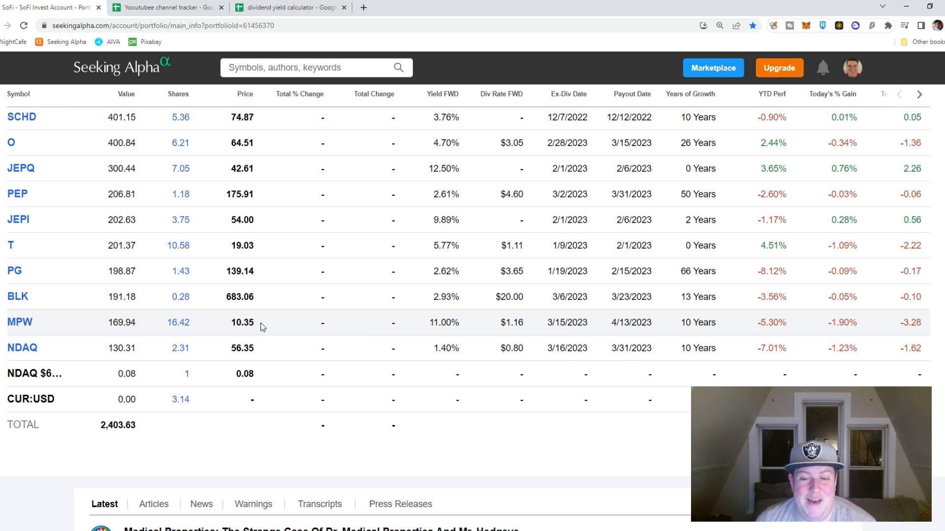
left_click_drag(141, 332, 103, 330)
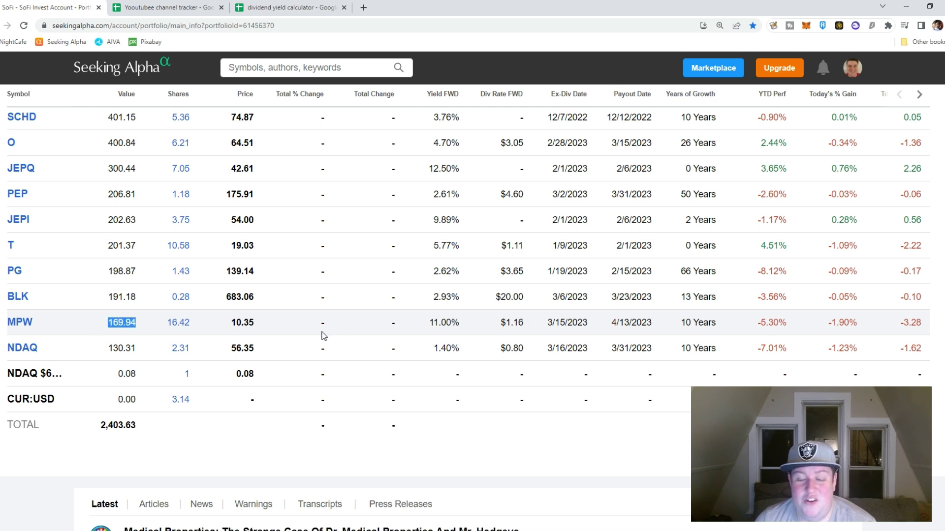
left_click_drag(257, 326, 231, 327)
left_click(267, 333)
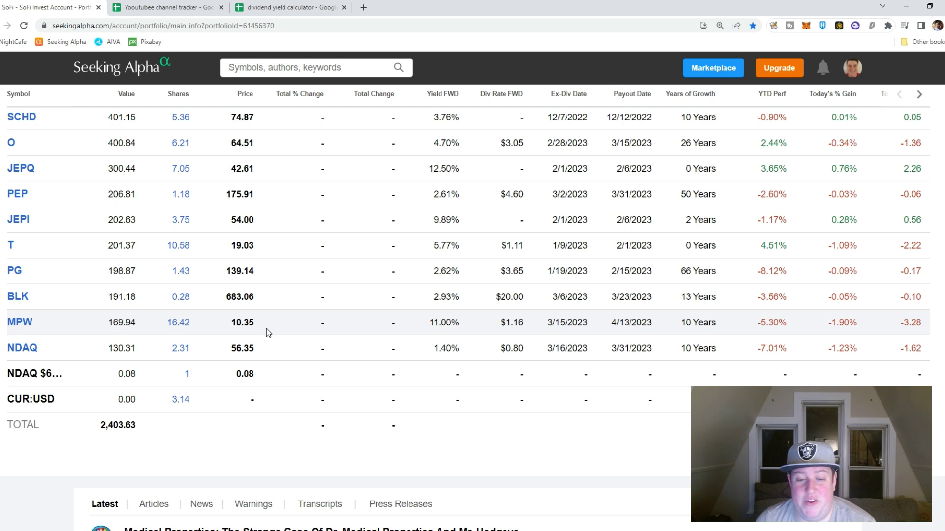
left_click_drag(267, 330, 236, 335)
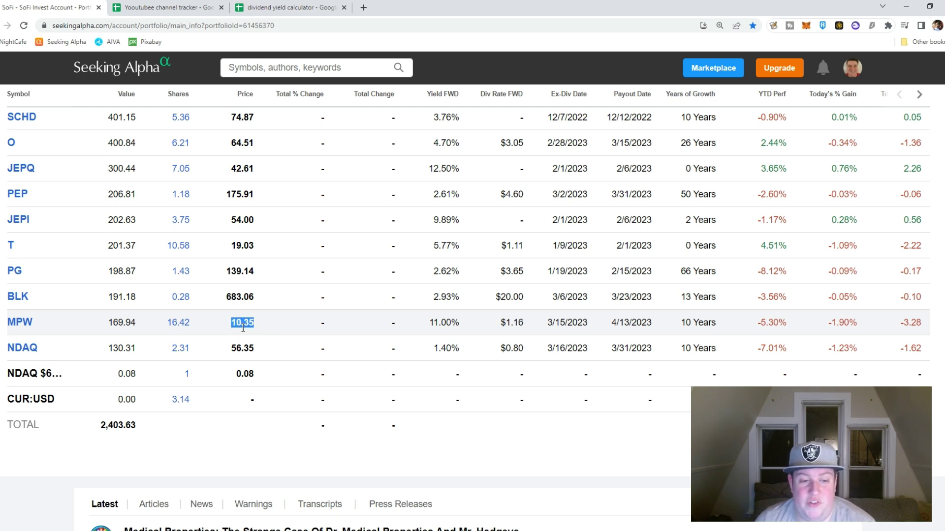
left_click(265, 326)
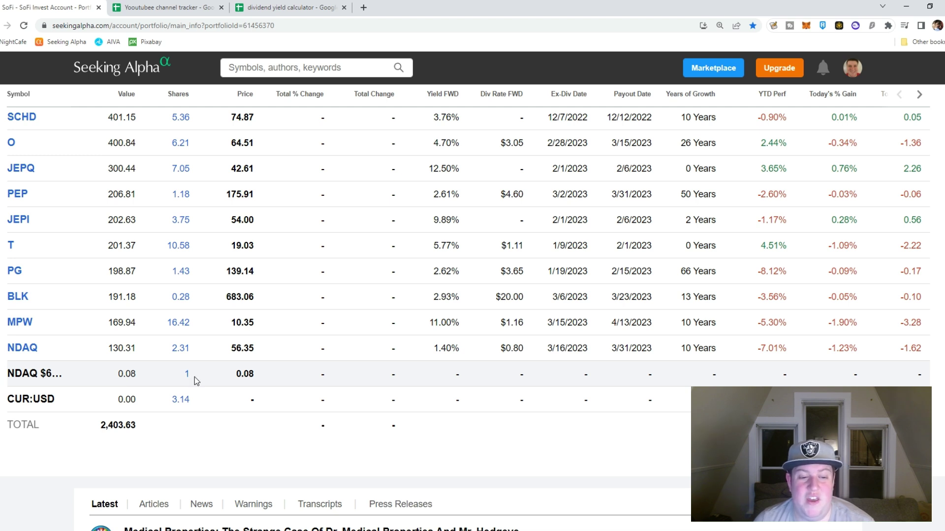
double_click(263, 379)
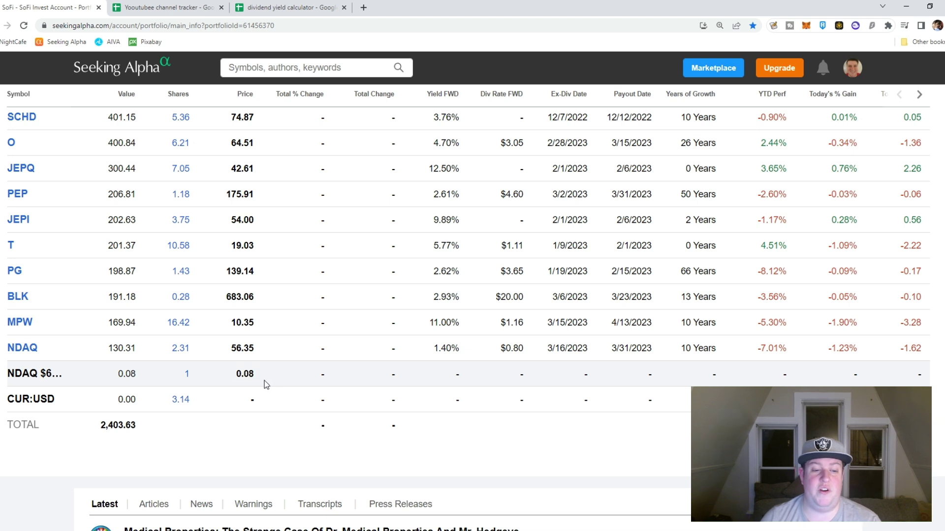
double_click(264, 380)
left_click(268, 375)
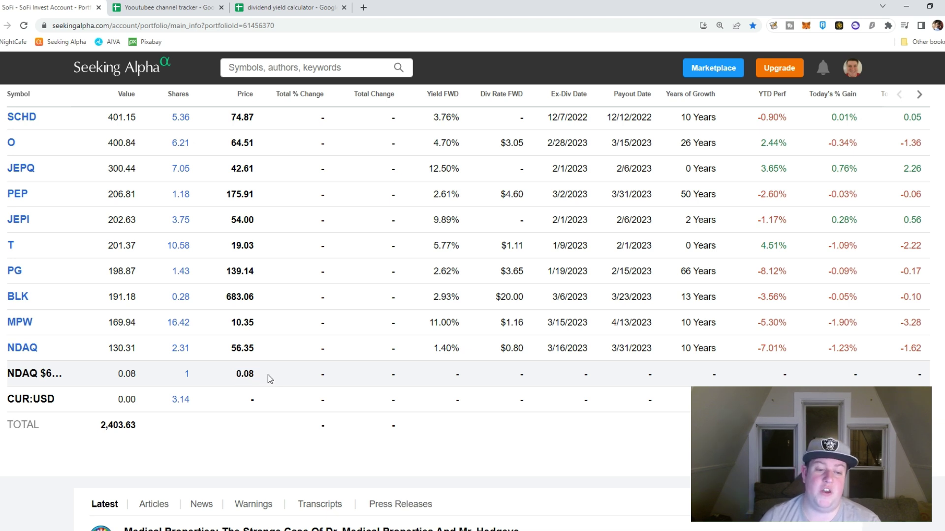
double_click(256, 378)
left_click(262, 380)
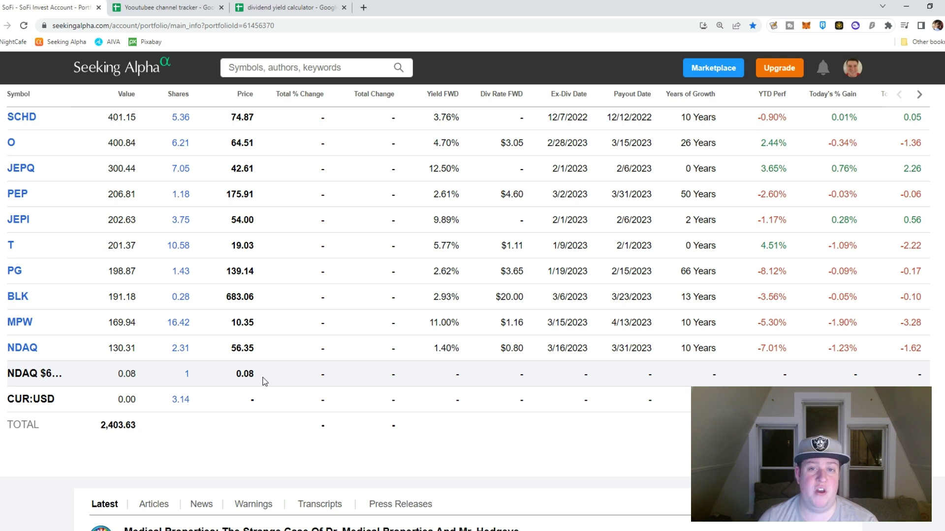
double_click(253, 377)
left_click(265, 380)
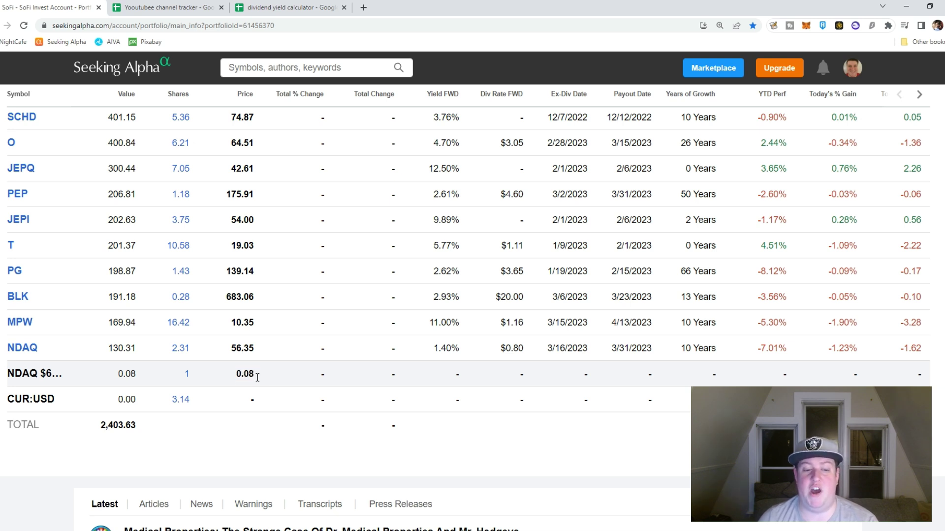
double_click(249, 375)
left_click(260, 382)
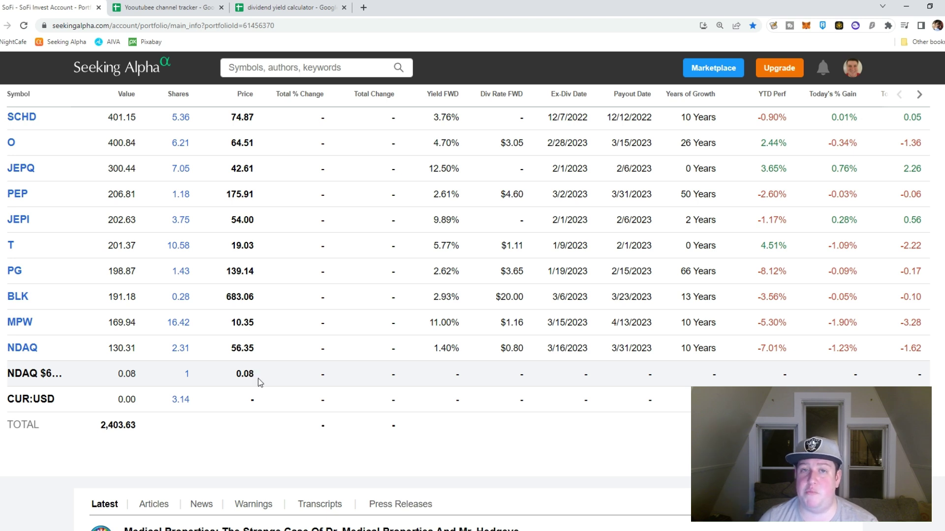
double_click(239, 380)
left_click(262, 383)
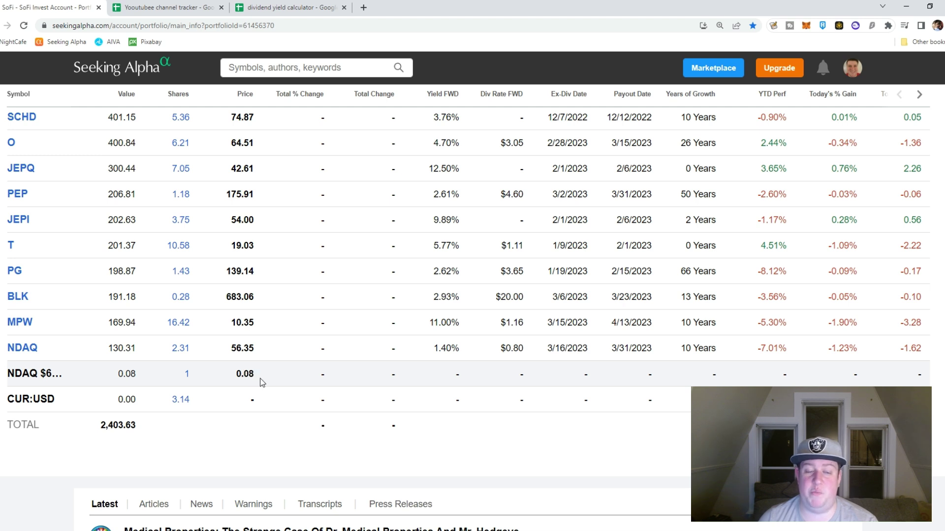
left_click_drag(260, 383, 254, 378)
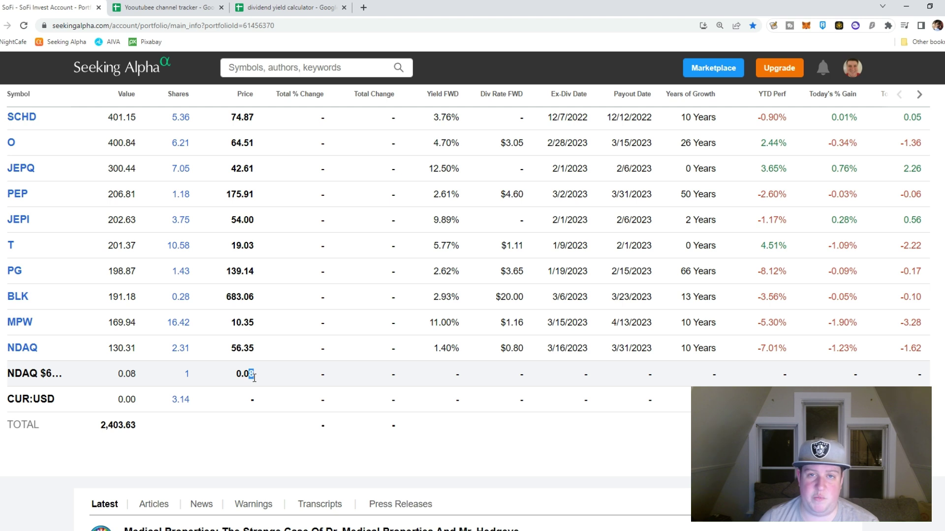
left_click(260, 382)
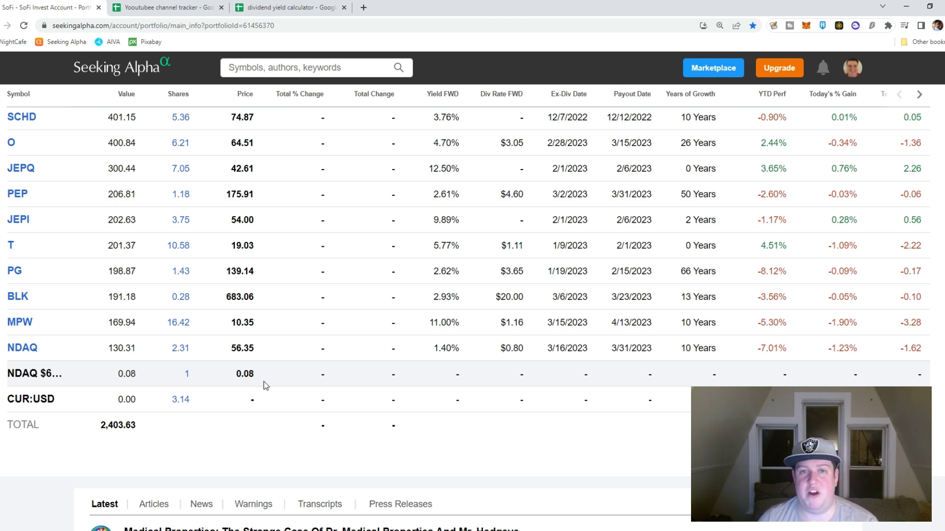
scroll(278, 381, "down", 2)
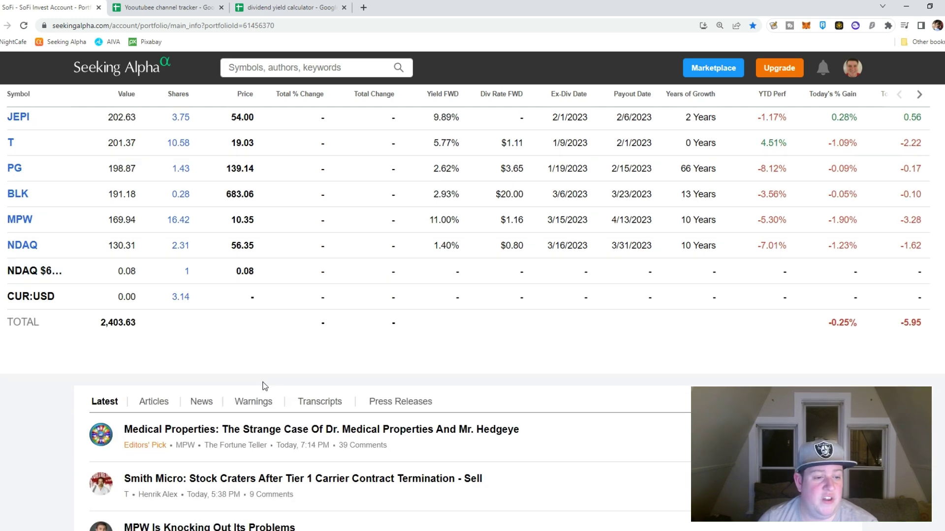
scroll(302, 368, "up", 5)
scroll(302, 368, "down", 2)
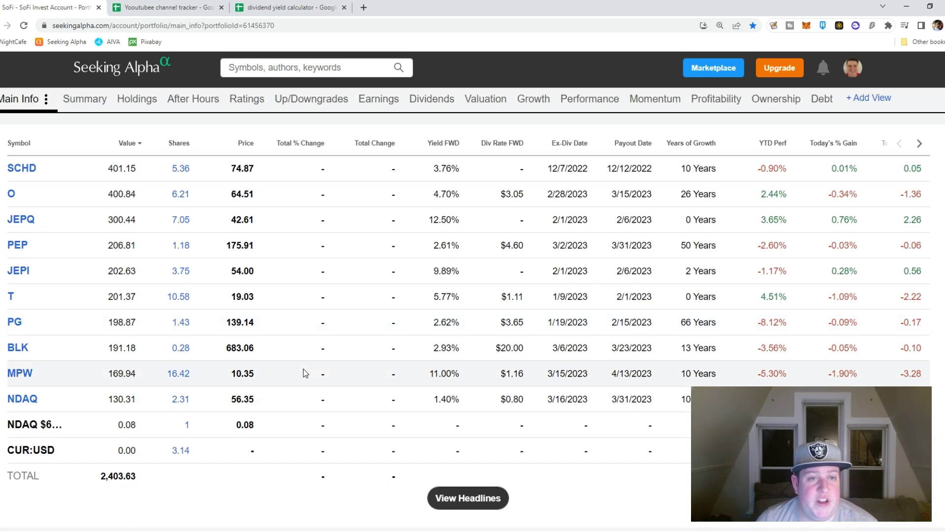
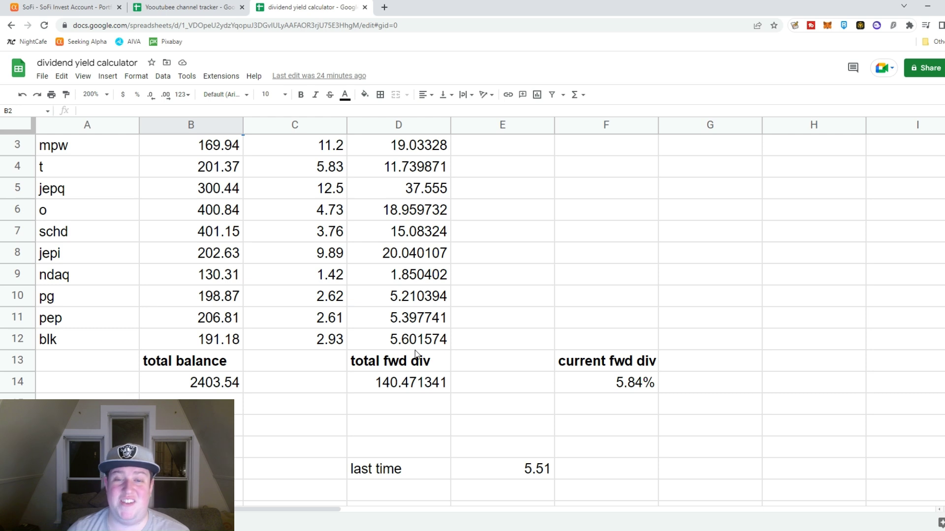
In the dividend yield calculator spreadsheet in Google Sheets, check the total forward dividend and the current forward dividend yield.
left_click(407, 392)
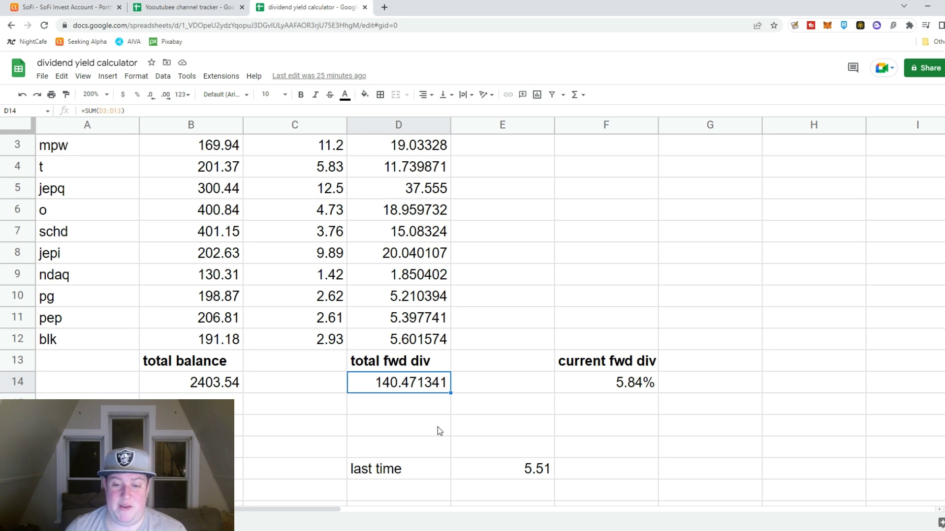
left_click(635, 389)
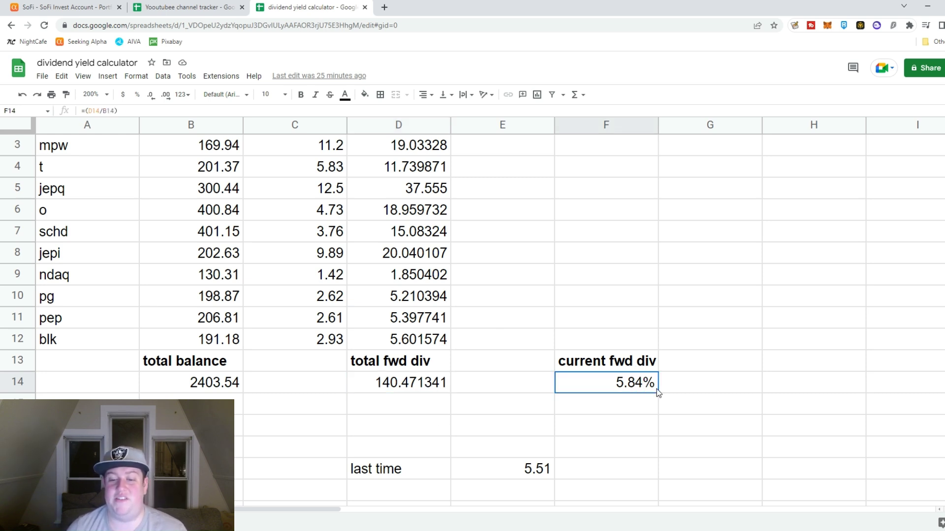